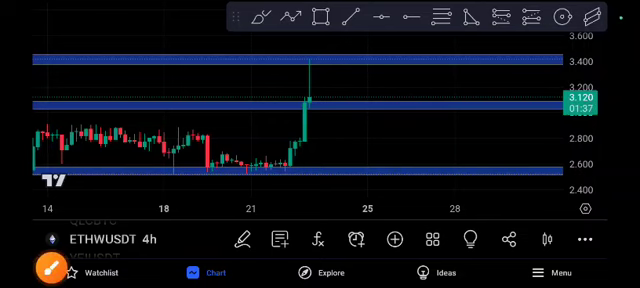
pyautogui.click(50, 267)
pyautogui.moveTo(79, 183); pyautogui.dragTo(70, 186)
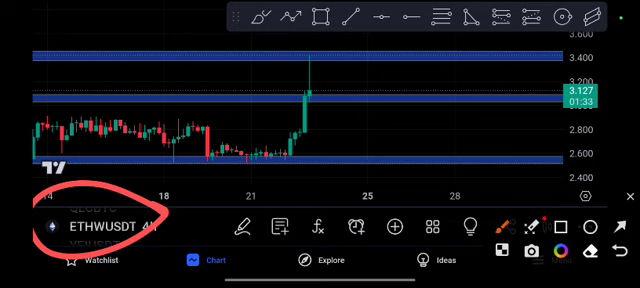
pyautogui.moveTo(318, 88)
pyautogui.mouseDown()
pyautogui.moveTo(316, 118)
pyautogui.moveTo(306, 104)
pyautogui.mouseUp()
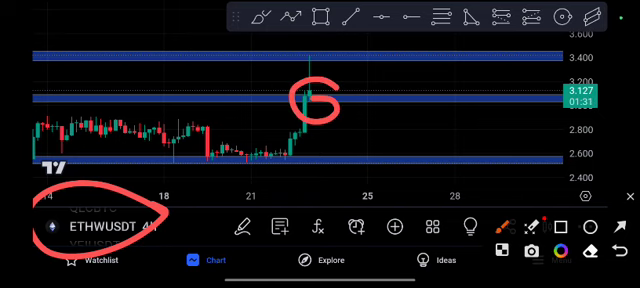
pyautogui.click(620, 250)
pyautogui.click(48, 267)
pyautogui.moveTo(326, 45)
pyautogui.mouseDown()
pyautogui.moveTo(354, 60)
pyautogui.moveTo(300, 48)
pyautogui.mouseUp()
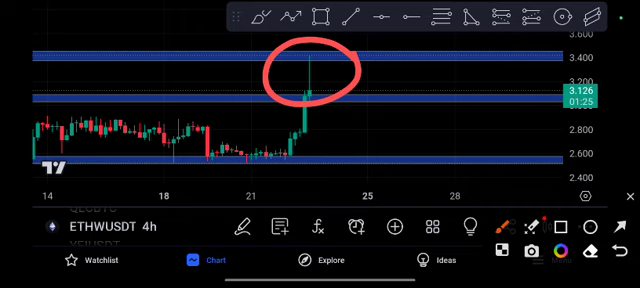
pyautogui.click(620, 250)
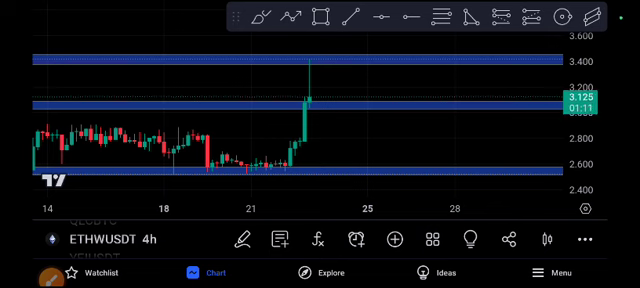
pyautogui.click(50, 260)
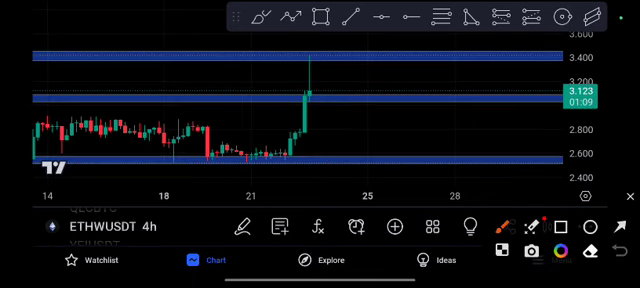
pyautogui.moveTo(338, 55)
pyautogui.mouseDown()
pyautogui.moveTo(354, 74)
pyautogui.moveTo(345, 47)
pyautogui.mouseUp()
pyautogui.moveTo(30, 205)
pyautogui.mouseDown()
pyautogui.moveTo(100, 180)
pyautogui.moveTo(175, 215)
pyautogui.mouseUp()
pyautogui.click(620, 250)
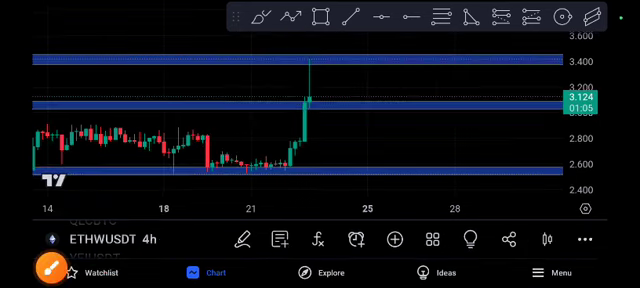
pyautogui.click(47, 268)
pyautogui.moveTo(294, 80)
pyautogui.mouseDown()
pyautogui.moveTo(344, 101)
pyautogui.moveTo(292, 82)
pyautogui.mouseUp()
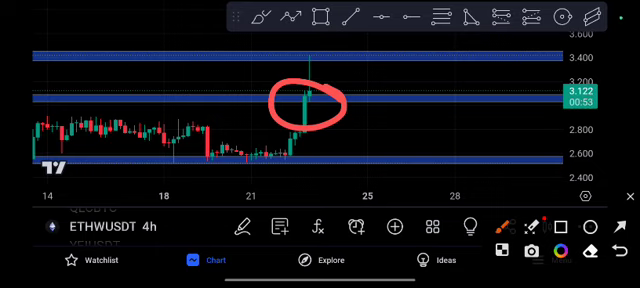
pyautogui.moveTo(325, 100)
pyautogui.mouseDown()
pyautogui.moveTo(368, 83)
pyautogui.moveTo(355, 97)
pyautogui.mouseUp()
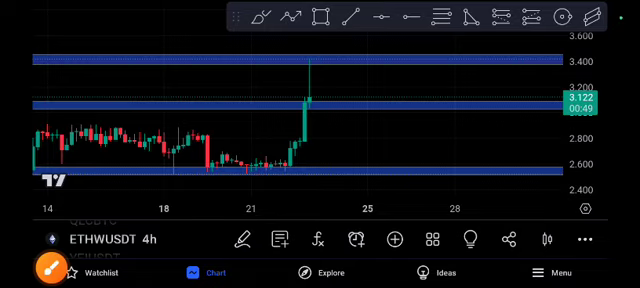
pyautogui.moveTo(200, 130); pyautogui.dragTo(434, 130)
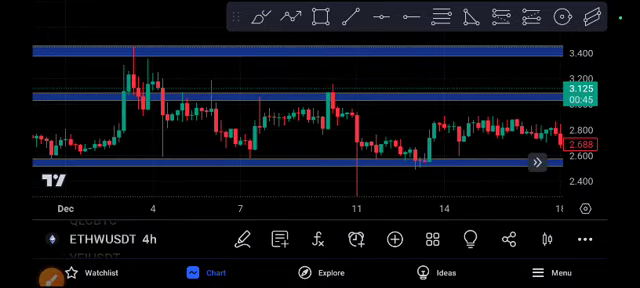
pyautogui.moveTo(350, 120); pyautogui.dragTo(253, 97)
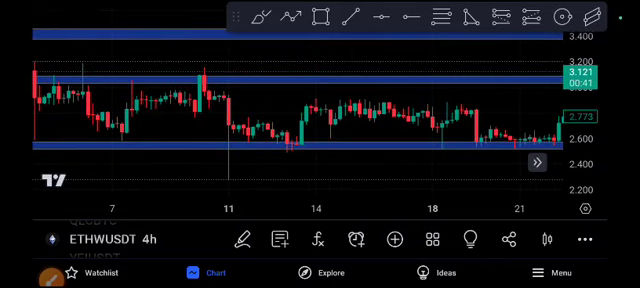
pyautogui.click(50, 278)
pyautogui.moveTo(80, 72)
pyautogui.mouseDown()
pyautogui.moveTo(107, 121)
pyautogui.moveTo(370, 76)
pyautogui.moveTo(461, 107)
pyautogui.moveTo(525, 80)
pyautogui.mouseUp()
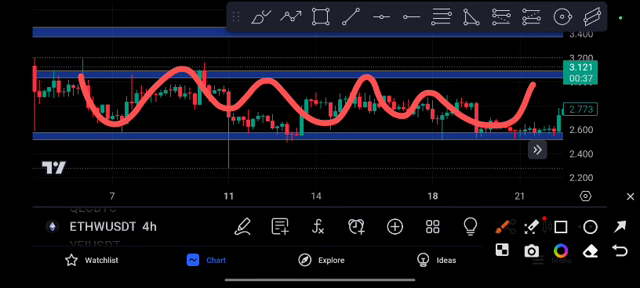
pyautogui.moveTo(400, 110); pyautogui.dragTo(170, 110)
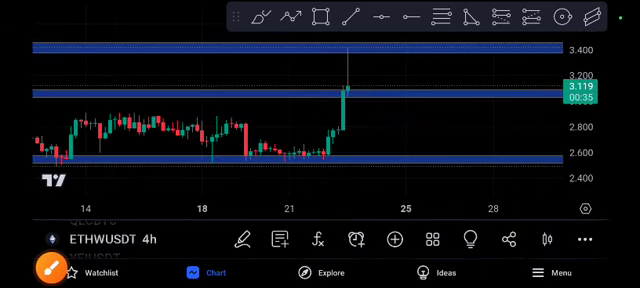
pyautogui.click(48, 267)
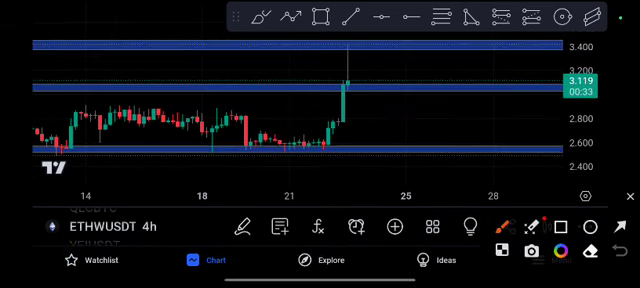
pyautogui.moveTo(328, 87)
pyautogui.mouseDown()
pyautogui.moveTo(395, 40)
pyautogui.moveTo(406, 55)
pyautogui.mouseUp()
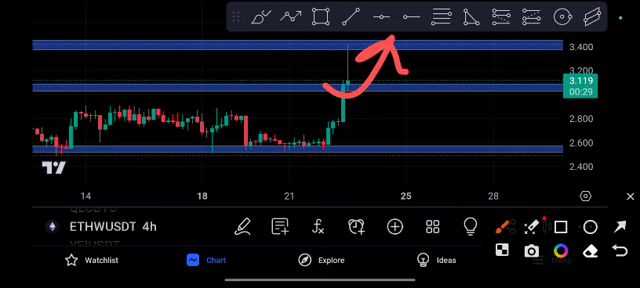
pyautogui.click(505, 226)
pyautogui.click(214, 67)
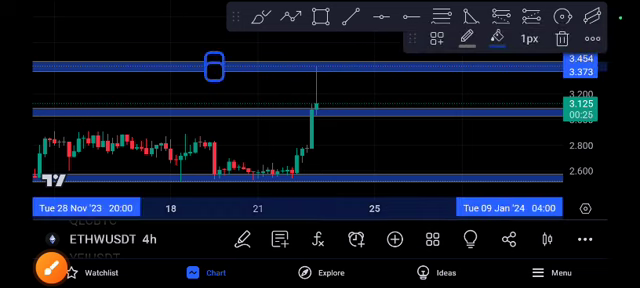
pyautogui.click(400, 150)
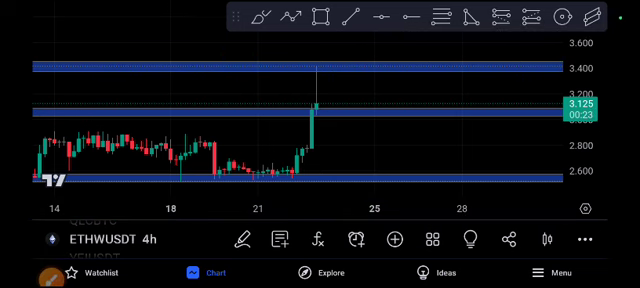
pyautogui.click(50, 276)
pyautogui.moveTo(297, 62)
pyautogui.mouseDown()
pyautogui.moveTo(355, 70)
pyautogui.moveTo(340, 42)
pyautogui.mouseUp()
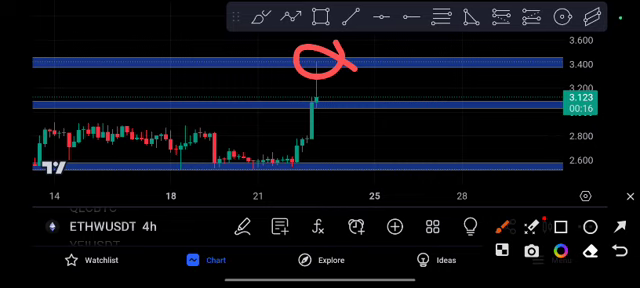
pyautogui.moveTo(315, 97); pyautogui.dragTo(324, 101)
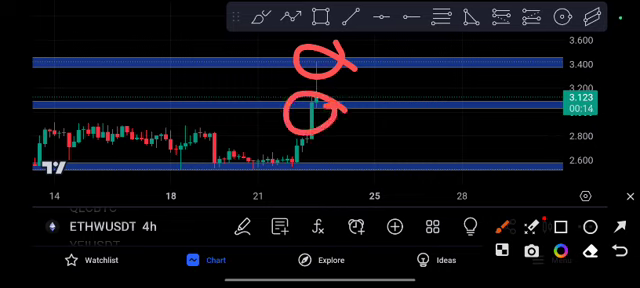
pyautogui.moveTo(300, 45); pyautogui.dragTo(335, 48)
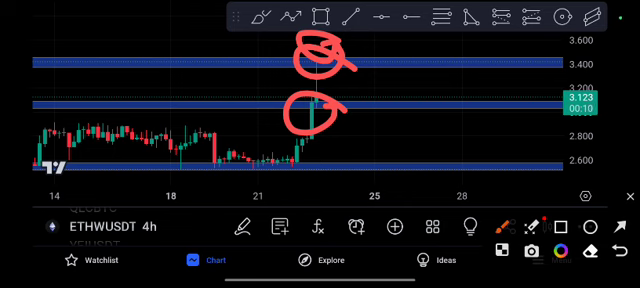
pyautogui.click(618, 250)
pyautogui.click(48, 267)
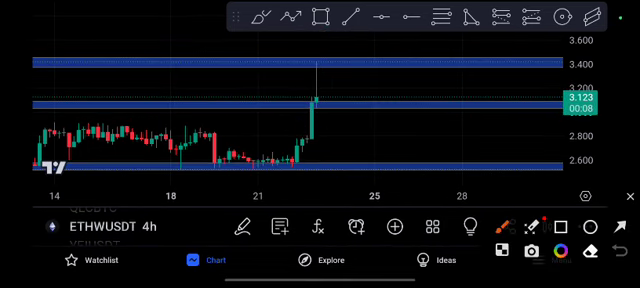
pyautogui.moveTo(318, 76)
pyautogui.mouseDown()
pyautogui.moveTo(345, 102)
pyautogui.moveTo(357, 91)
pyautogui.mouseUp()
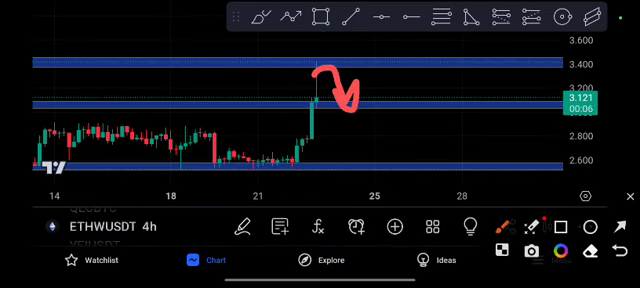
pyautogui.click(618, 250)
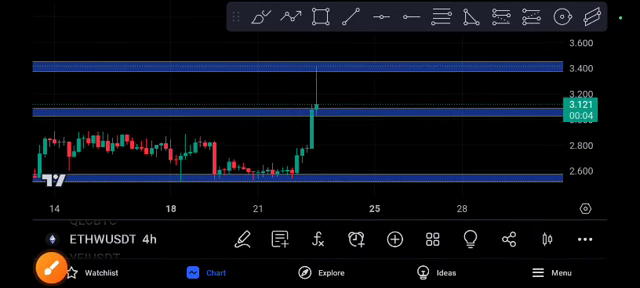
pyautogui.click(48, 267)
pyautogui.moveTo(302, 70)
pyautogui.mouseDown()
pyautogui.moveTo(333, 72)
pyautogui.moveTo(357, 89)
pyautogui.moveTo(355, 118)
pyautogui.mouseUp()
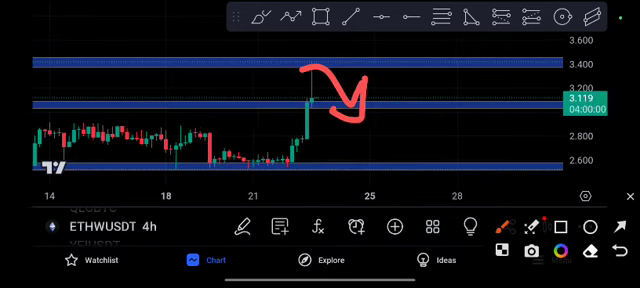
pyautogui.click(618, 250)
pyautogui.click(48, 267)
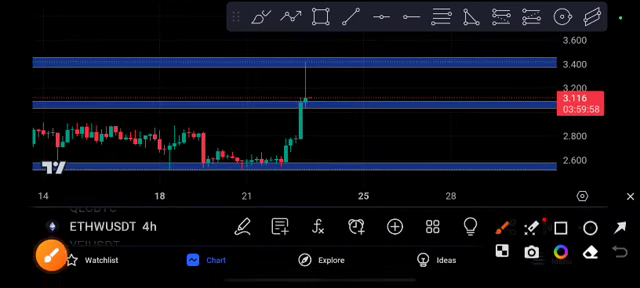
pyautogui.moveTo(293, 114)
pyautogui.mouseDown()
pyautogui.moveTo(331, 90)
pyautogui.moveTo(300, 110)
pyautogui.moveTo(343, 66)
pyautogui.moveTo(362, 63)
pyautogui.mouseUp()
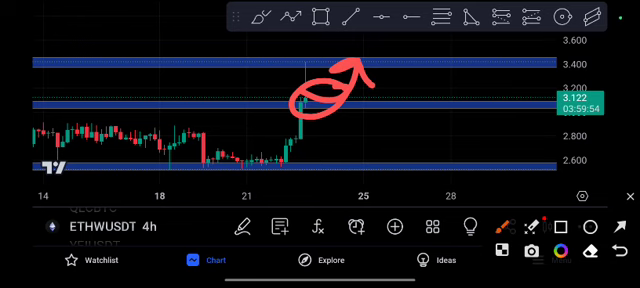